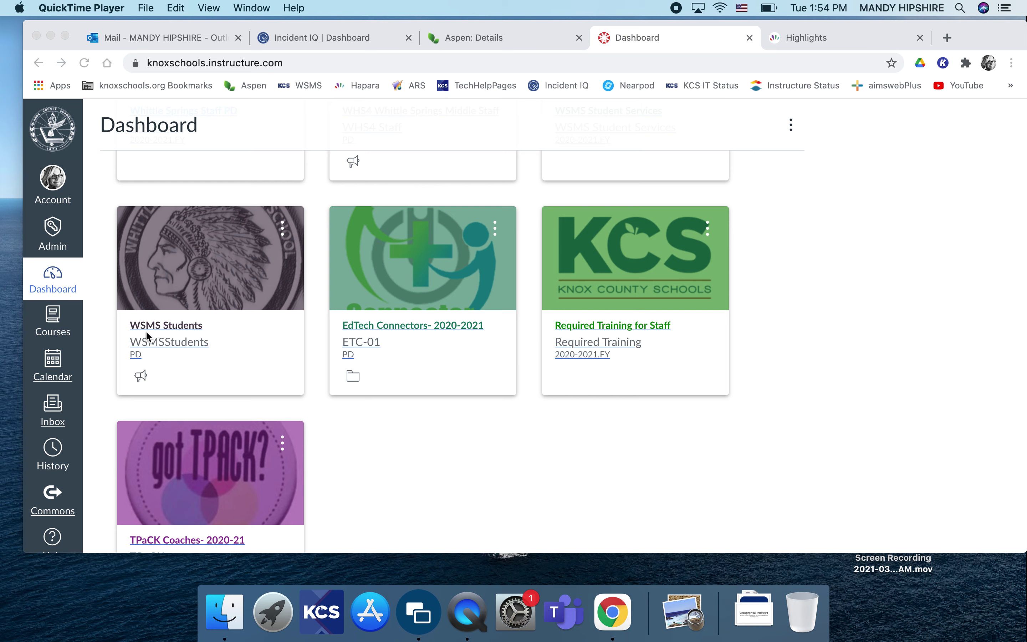
# - Open the WSMS Students course from the Canvas dashboard
pyautogui.click(174, 325)
pyautogui.click(174, 326)
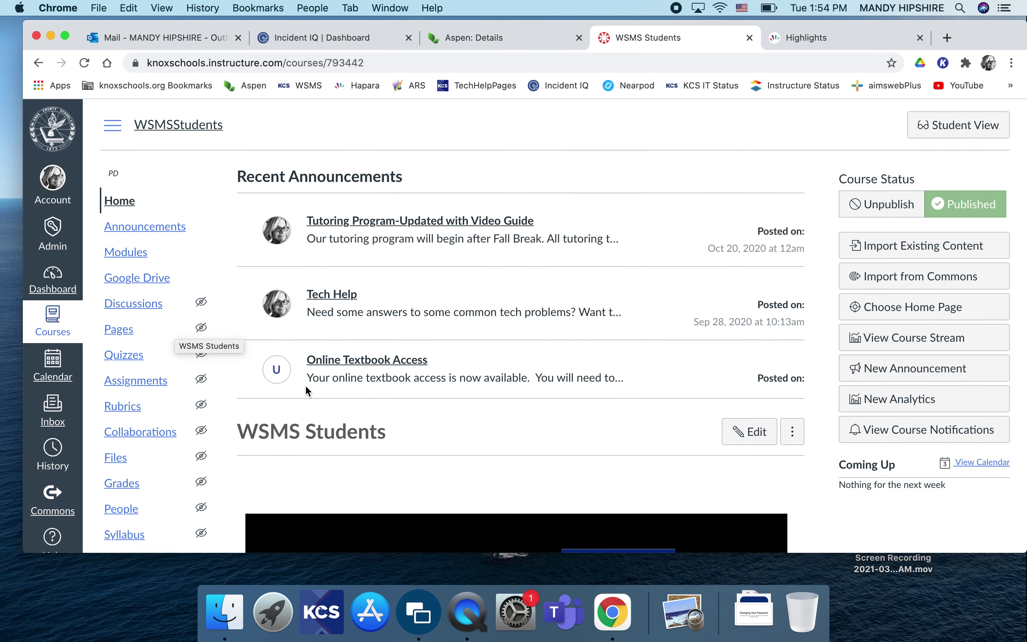
# - Scroll down the WSMS Students home page to reveal the Student Password Manager tile
pyautogui.scroll(-5, 444, 380)
pyautogui.scroll(-2, 446, 381)
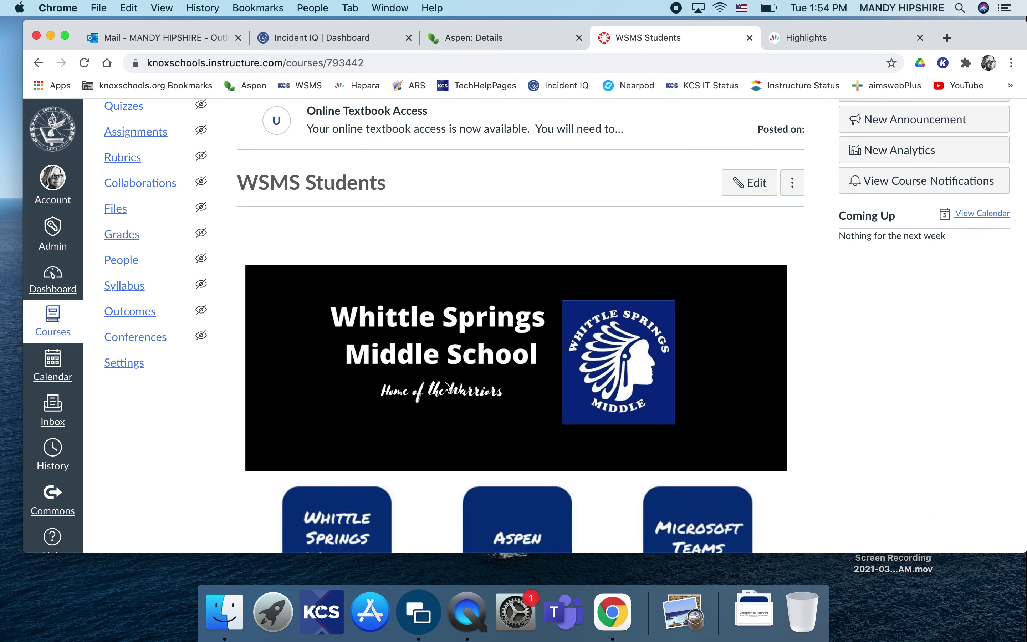
pyautogui.scroll(-8, 445, 386)
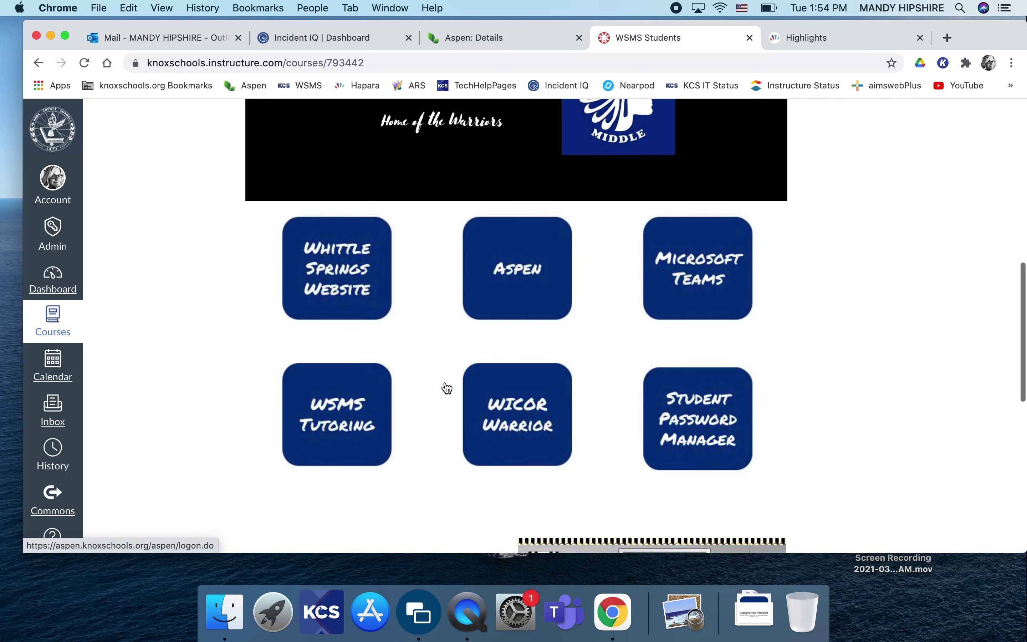
pyautogui.scroll(-2, 796, 393)
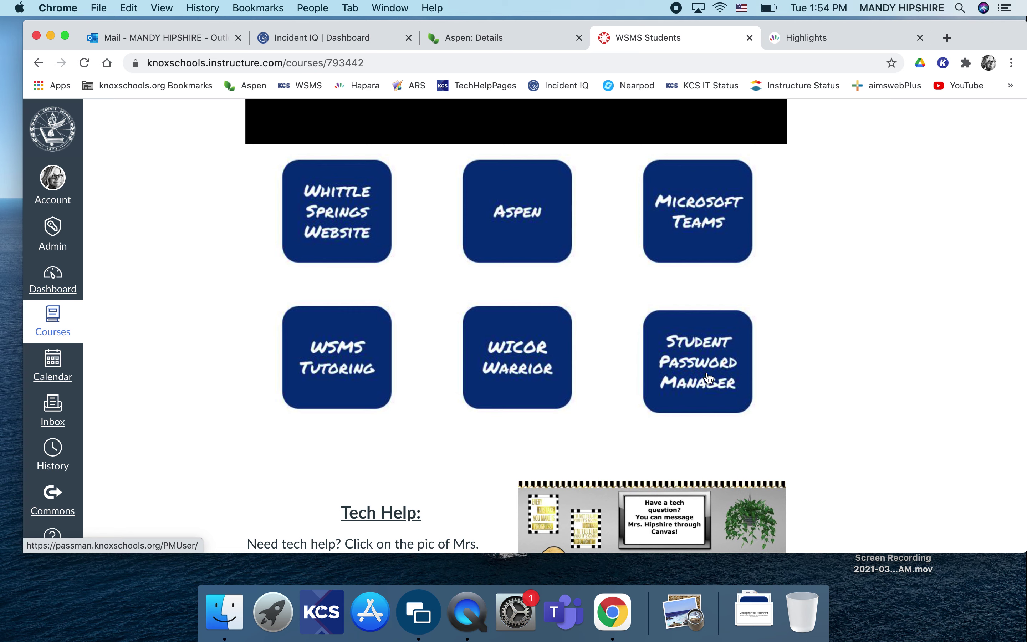
# - Open Student Password Manager and sign in with the student's user name
pyautogui.click(708, 378)
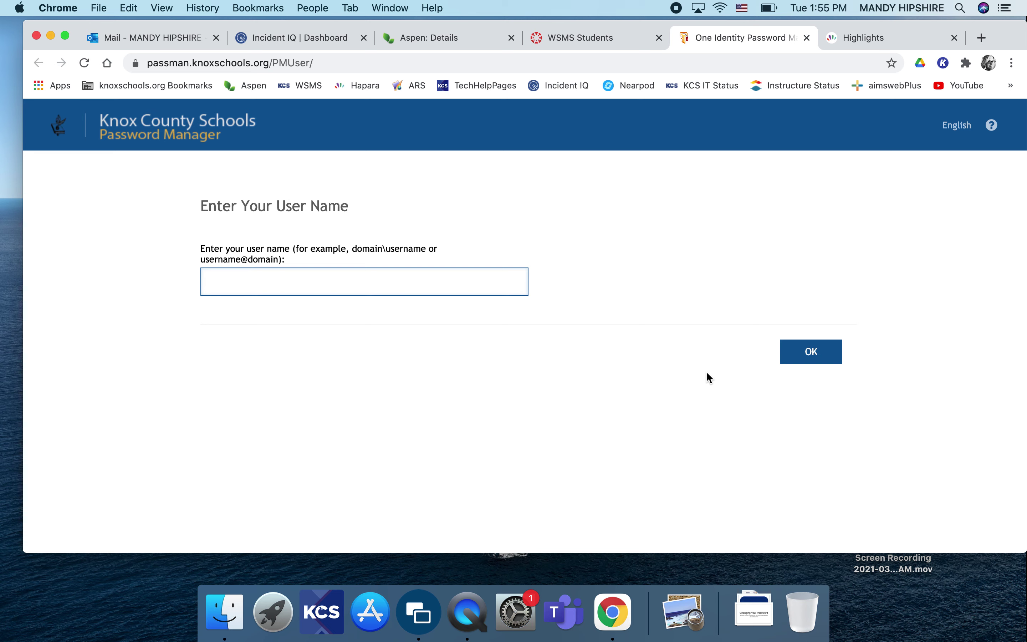
pyautogui.write('s949358')
pyautogui.click(811, 354)
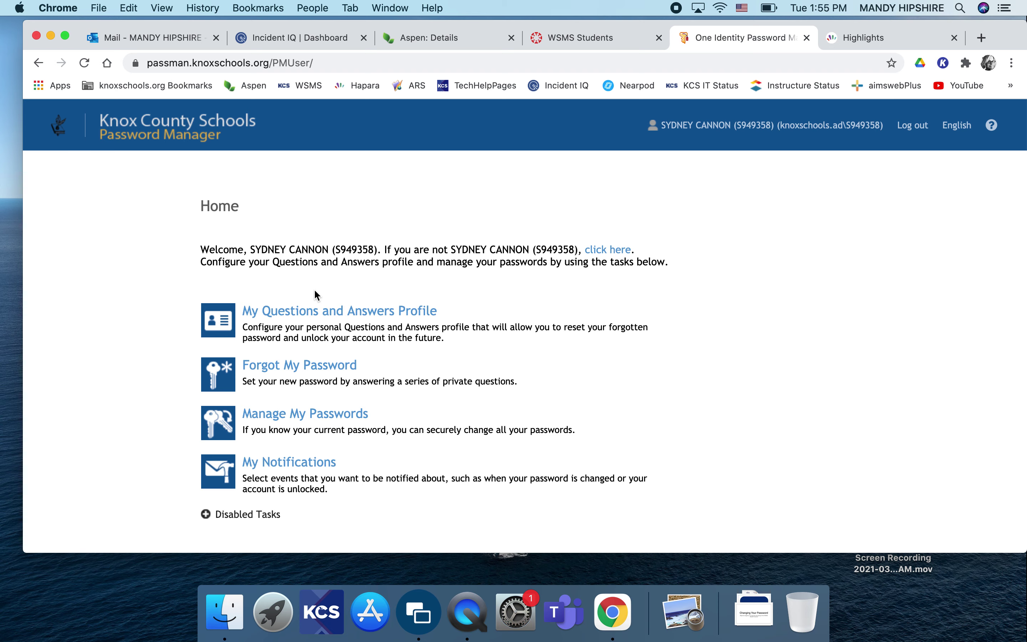
# - Open My Questions and Answers Profile and confirm the student's current password
pyautogui.click(280, 313)
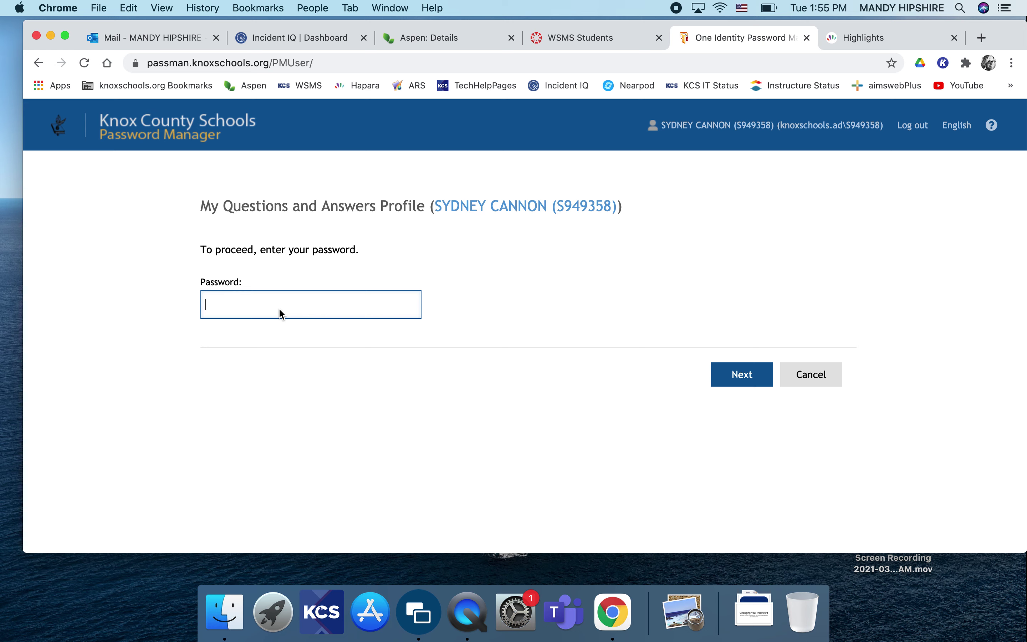
pyautogui.write('••••••••')
pyautogui.click(735, 374)
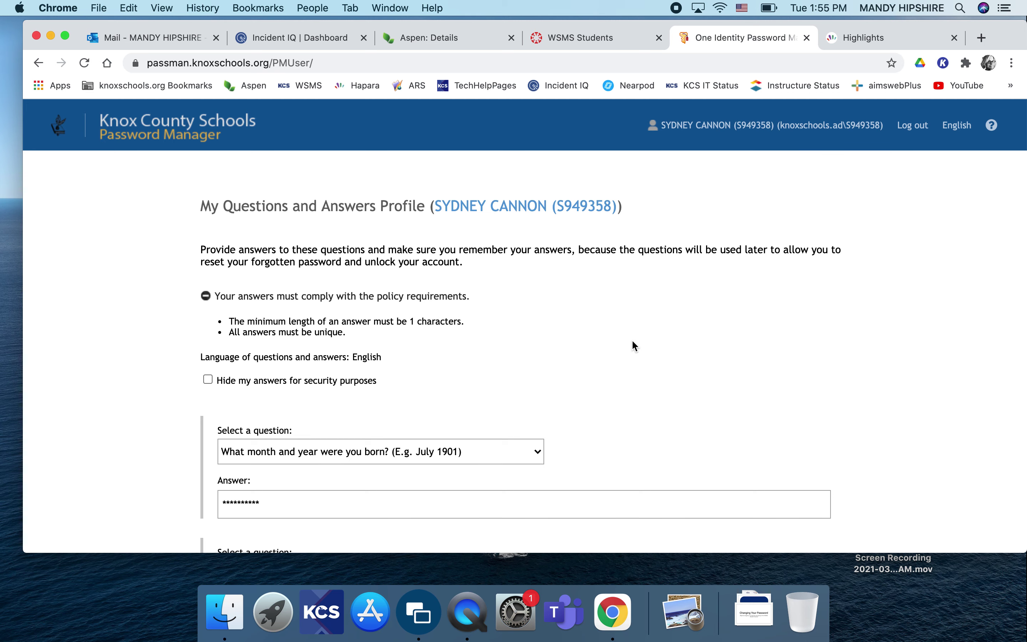
# - Review the three security questions and answers, save them, and return home
pyautogui.scroll(-2, 632, 342)
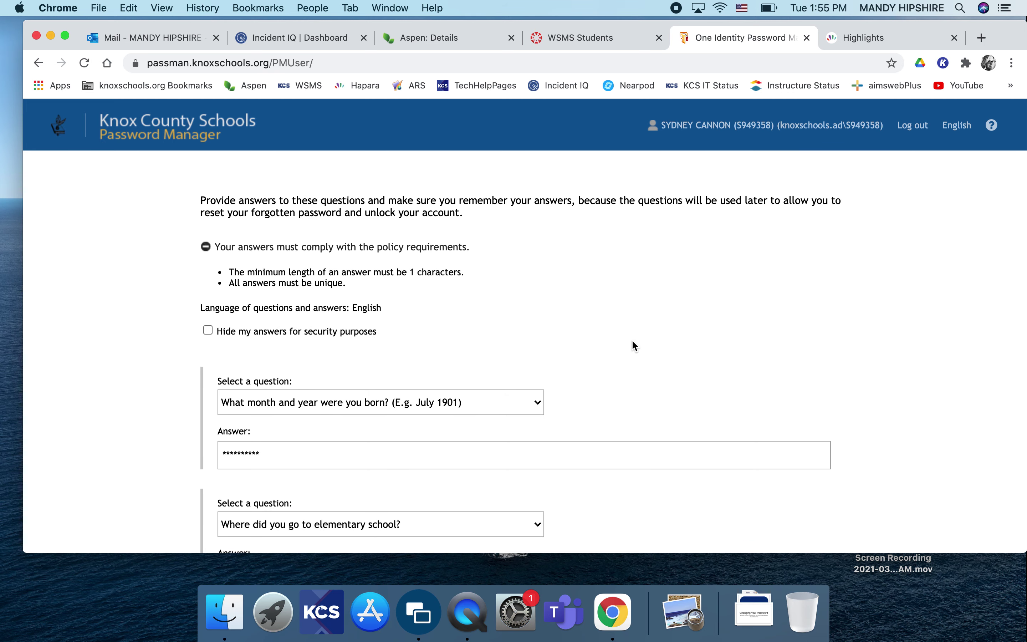
pyautogui.scroll(-2, 632, 343)
pyautogui.scroll(3, 632, 342)
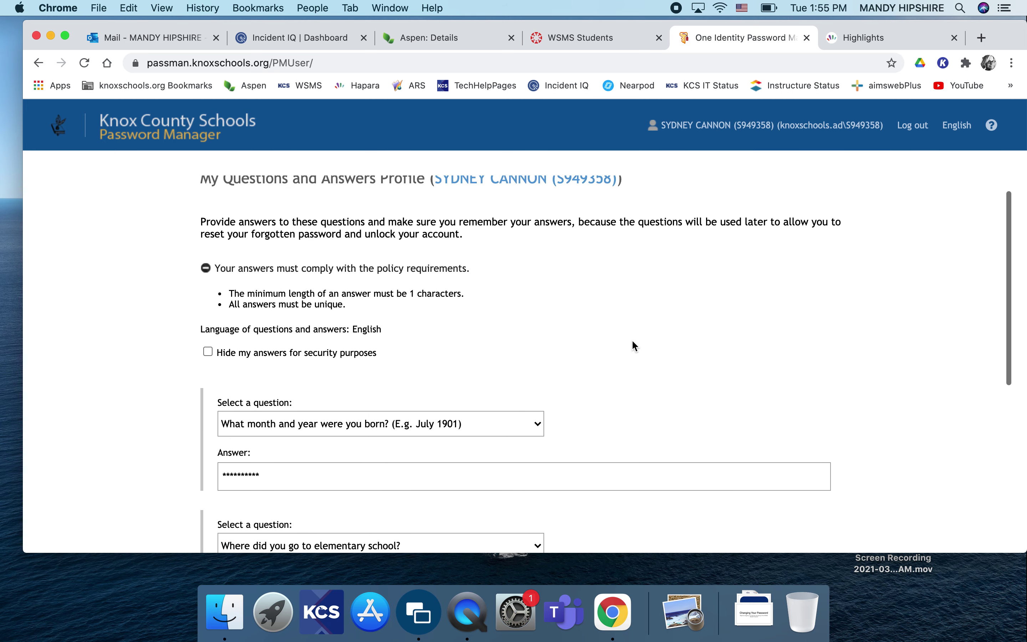
pyautogui.scroll(-3, 632, 343)
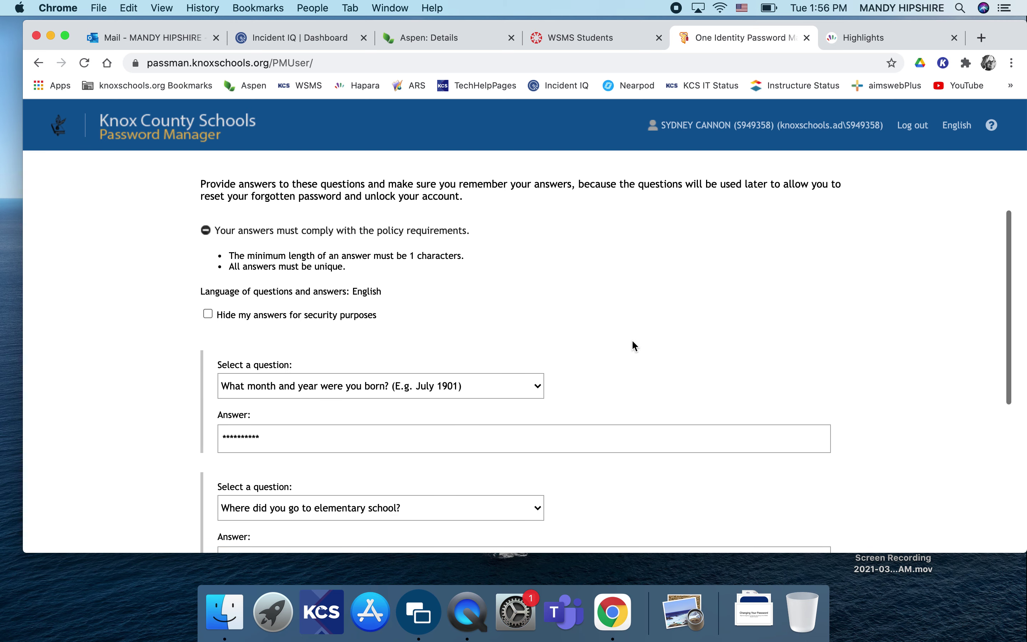
pyautogui.scroll(1, 632, 341)
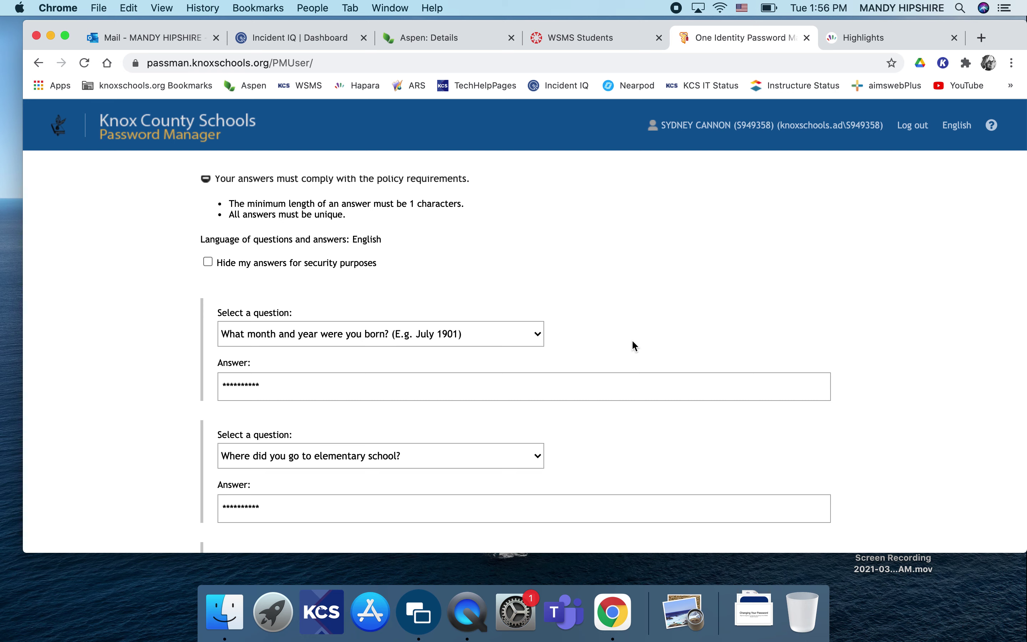
pyautogui.scroll(-2, 625, 417)
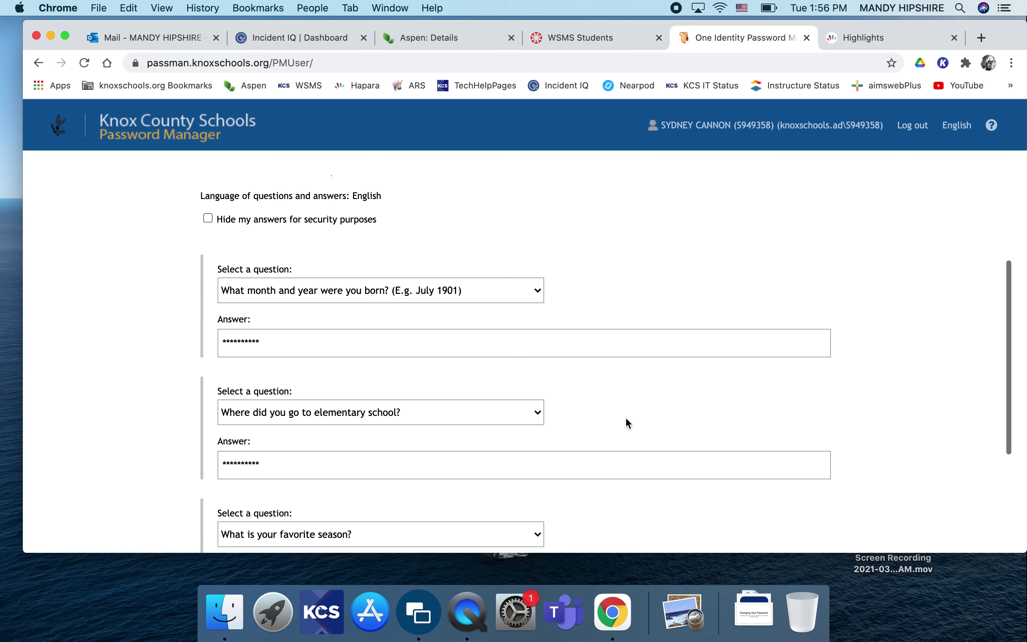
pyautogui.scroll(1, 625, 417)
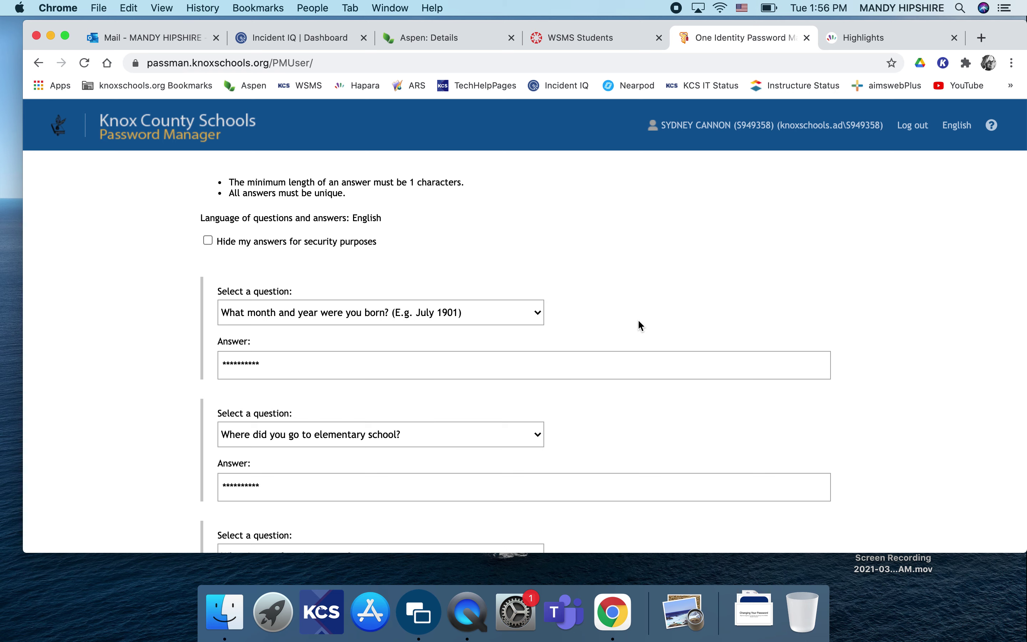
pyautogui.scroll(-5, 638, 321)
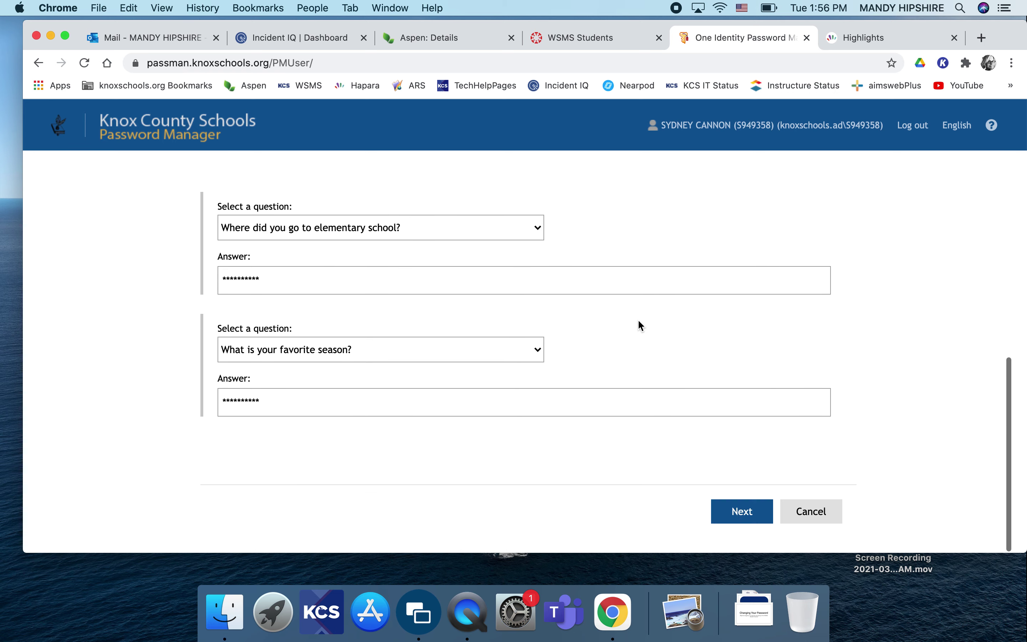
pyautogui.scroll(3, 478, 413)
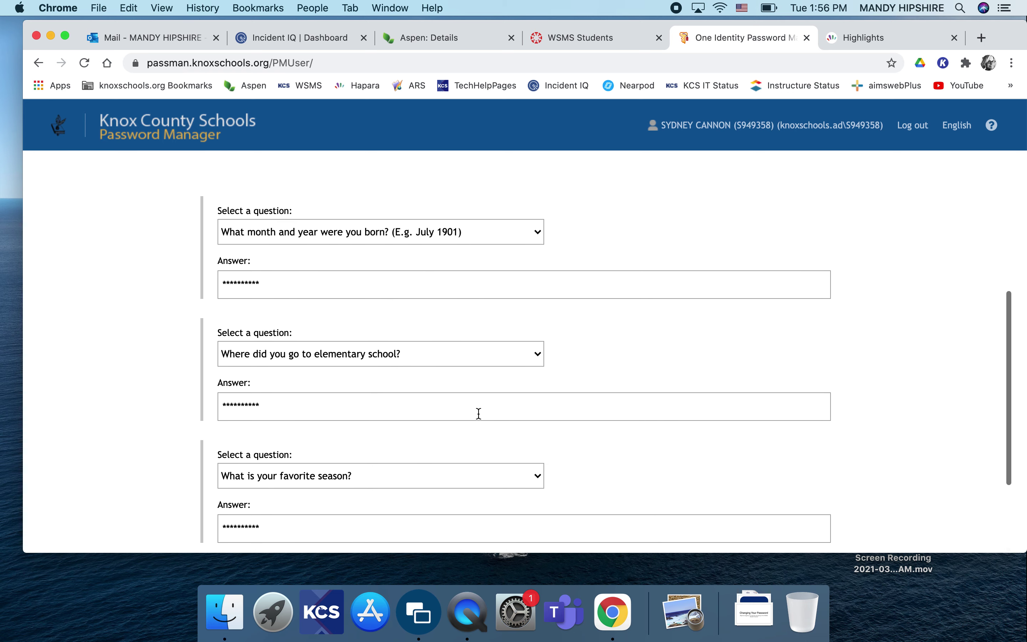
pyautogui.scroll(-3, 478, 413)
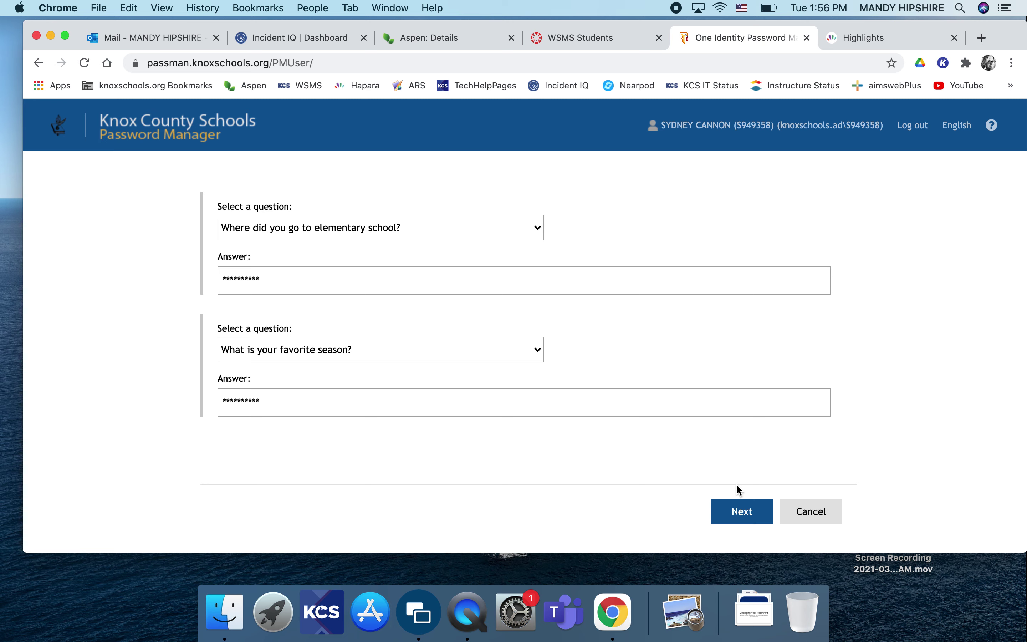
pyautogui.click(741, 513)
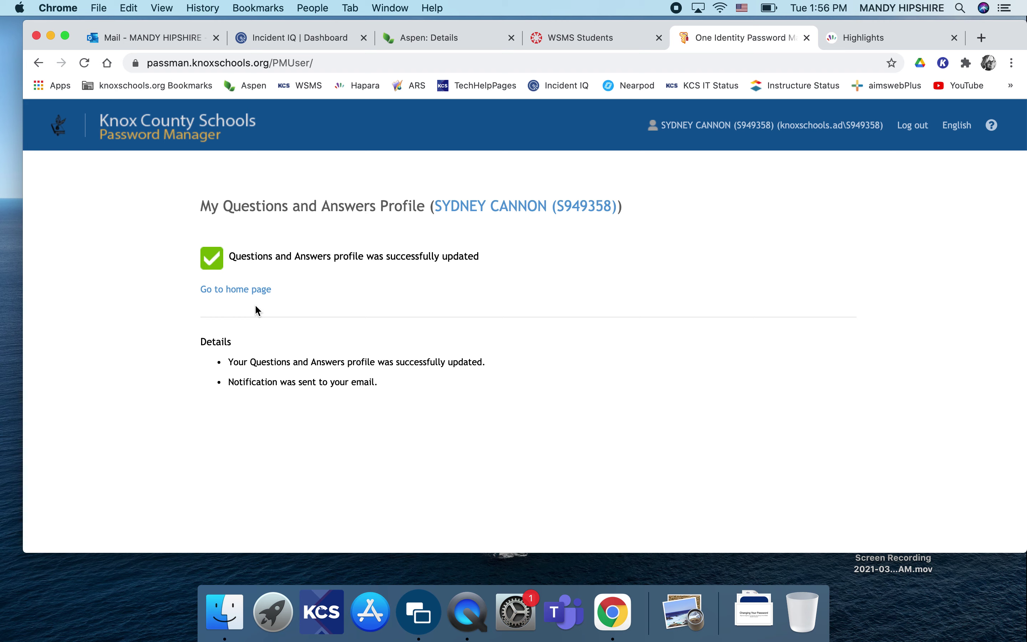
pyautogui.click(235, 292)
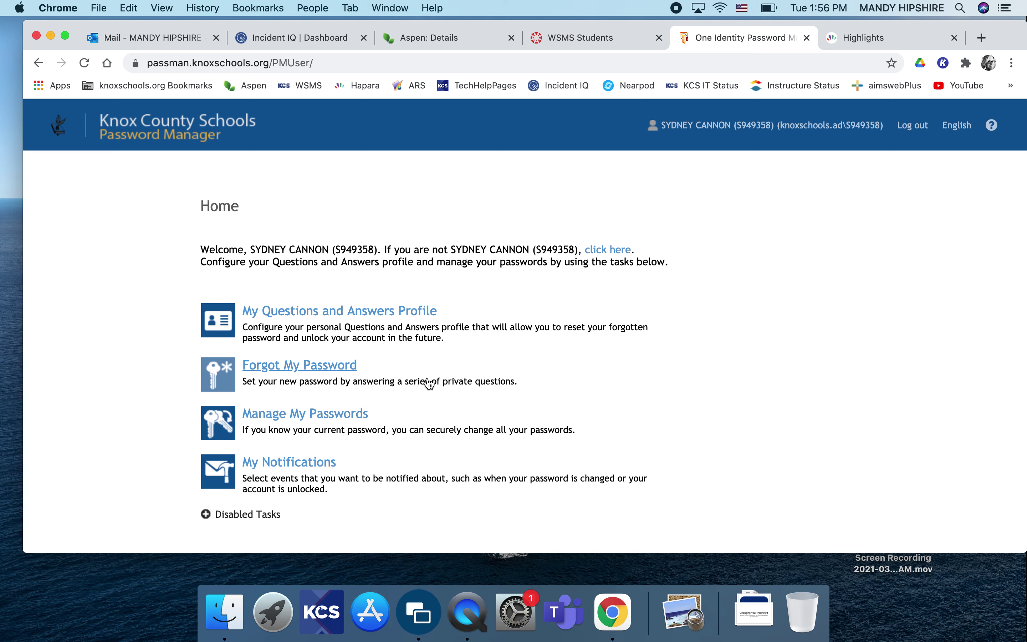
# - In Manage My Passwords, verify the current password to reach the new-password form
pyautogui.click(262, 419)
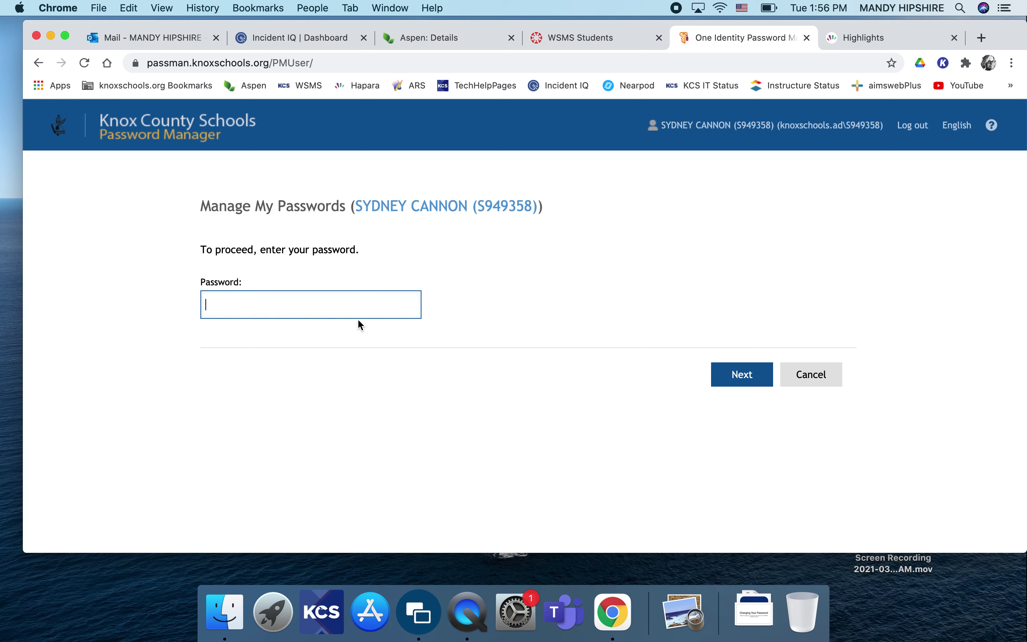
pyautogui.write('••••••••')
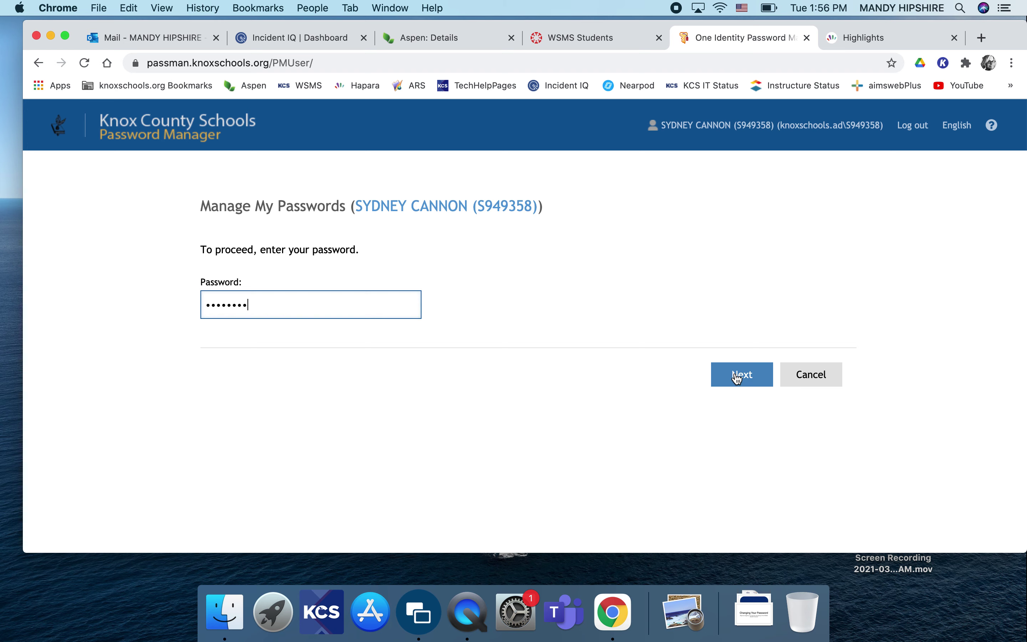
pyautogui.click(737, 378)
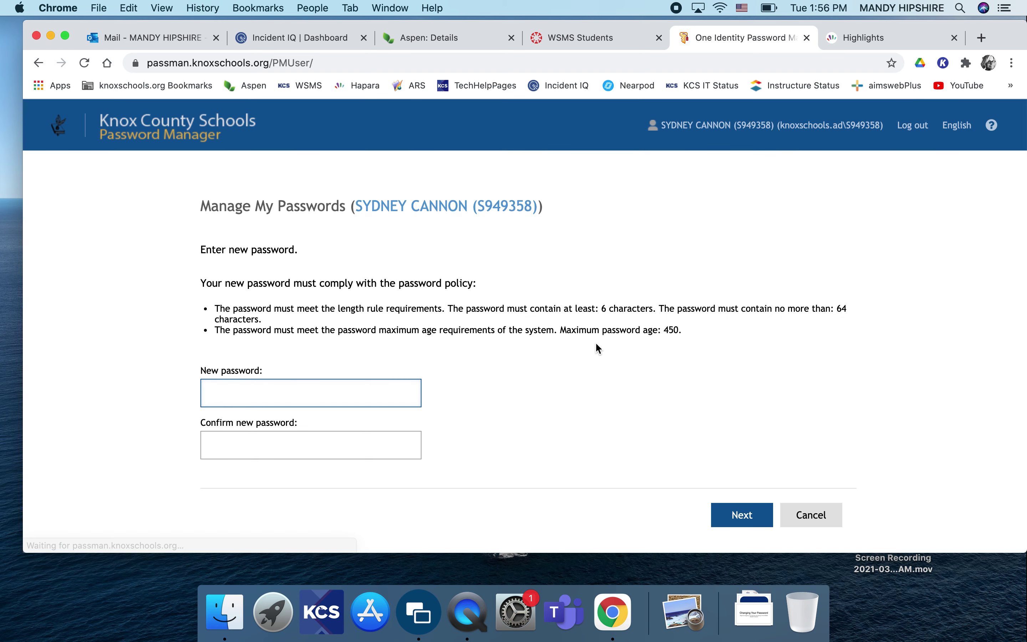
pyautogui.scroll(-1, 596, 387)
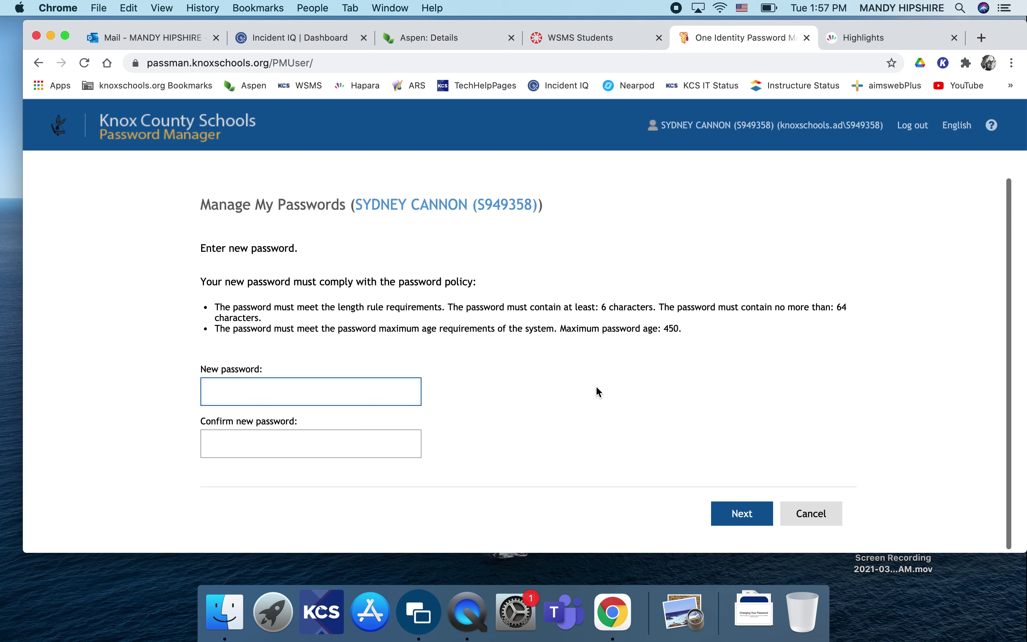
# - Enter and confirm the new password, then submit the change
pyautogui.click(257, 392)
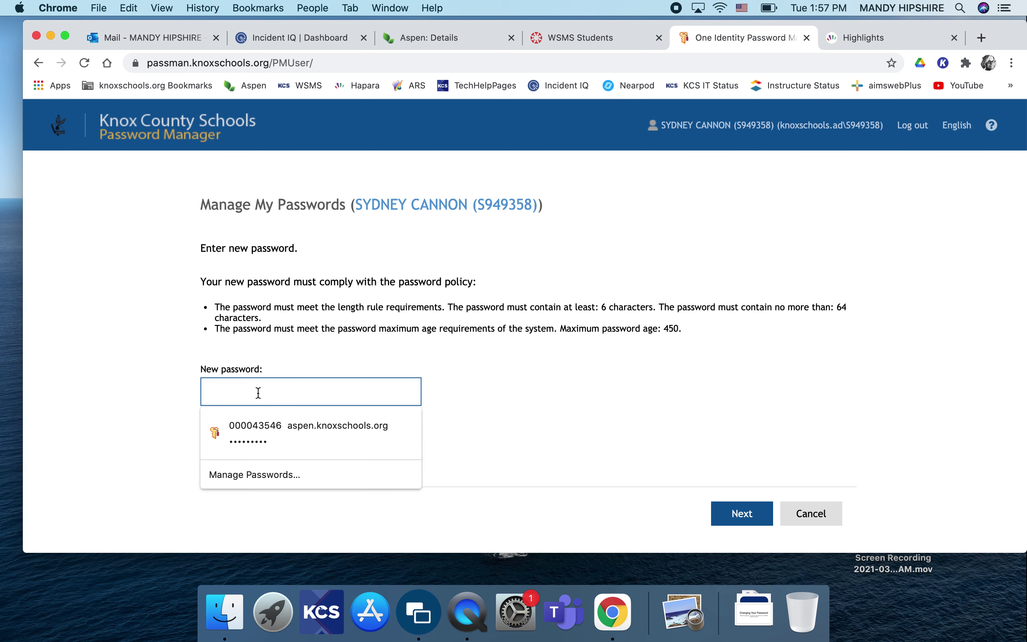
pyautogui.write('•••')
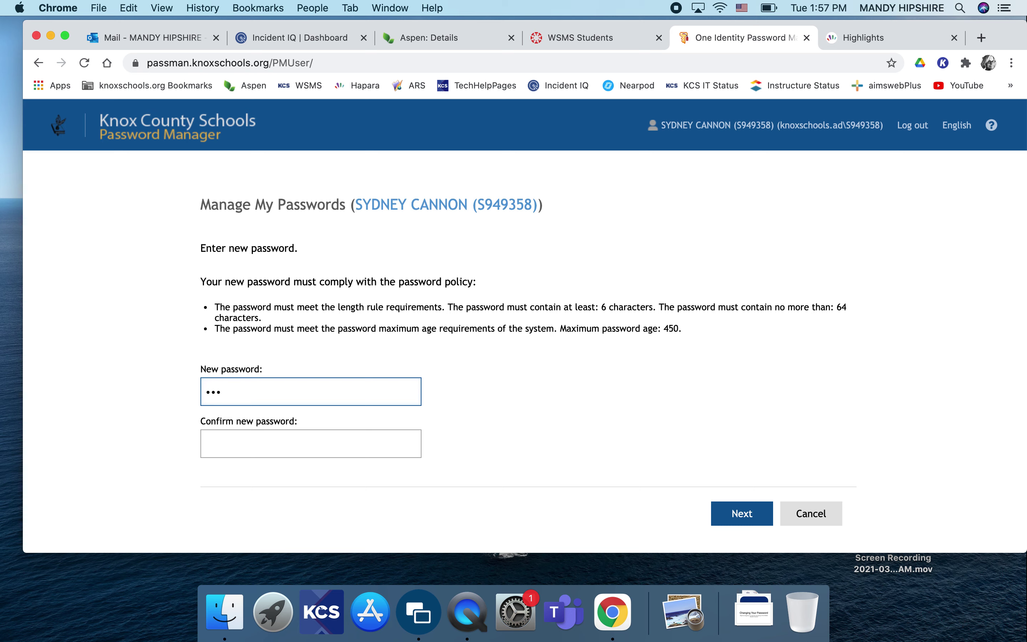
pyautogui.write('•••••')
pyautogui.click(240, 446)
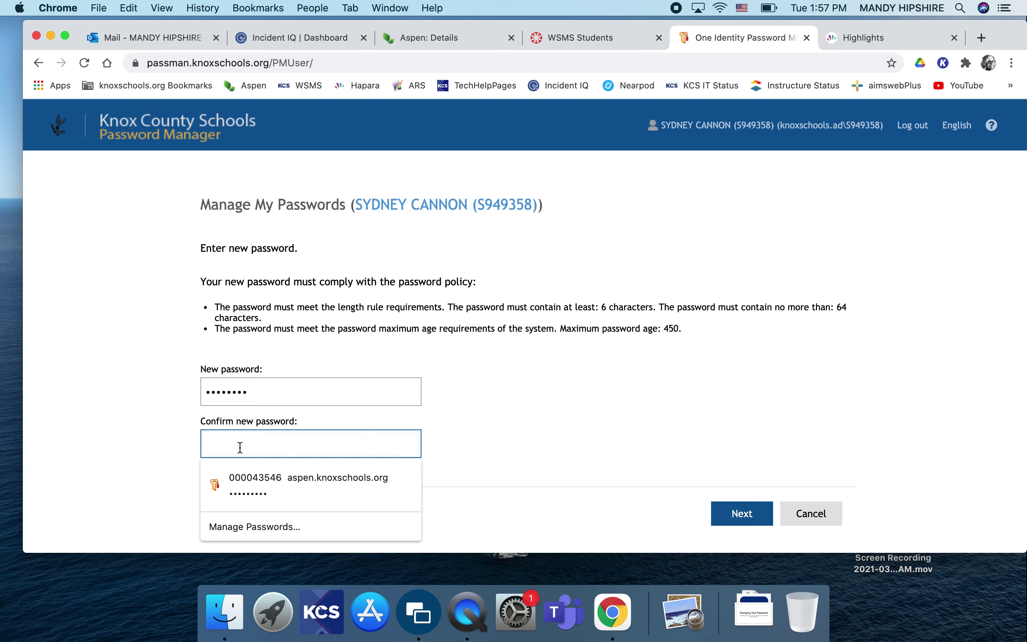
pyautogui.write('•••')
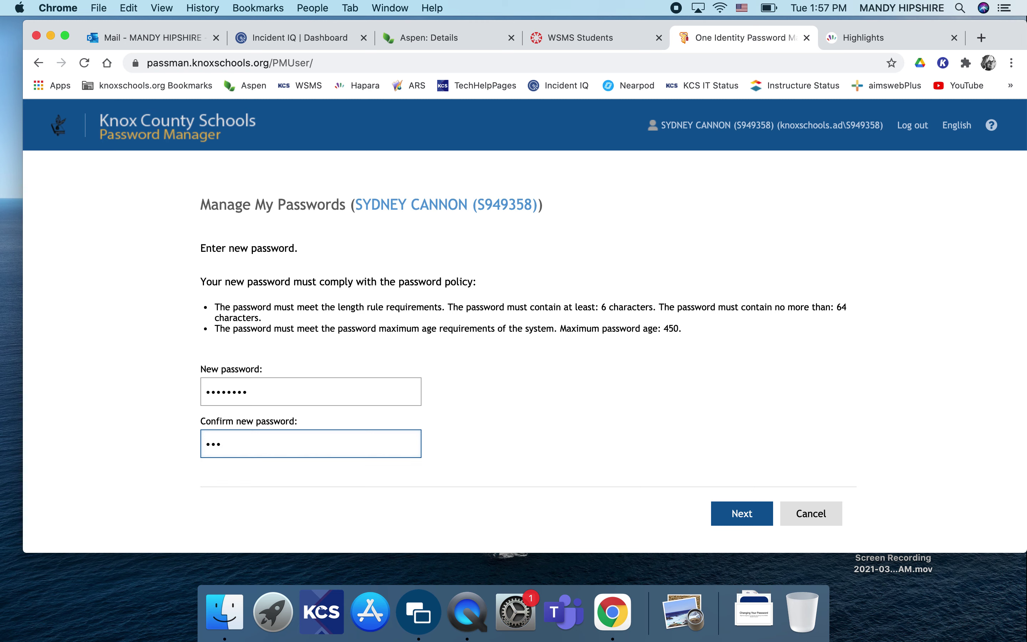
pyautogui.write('••••••')
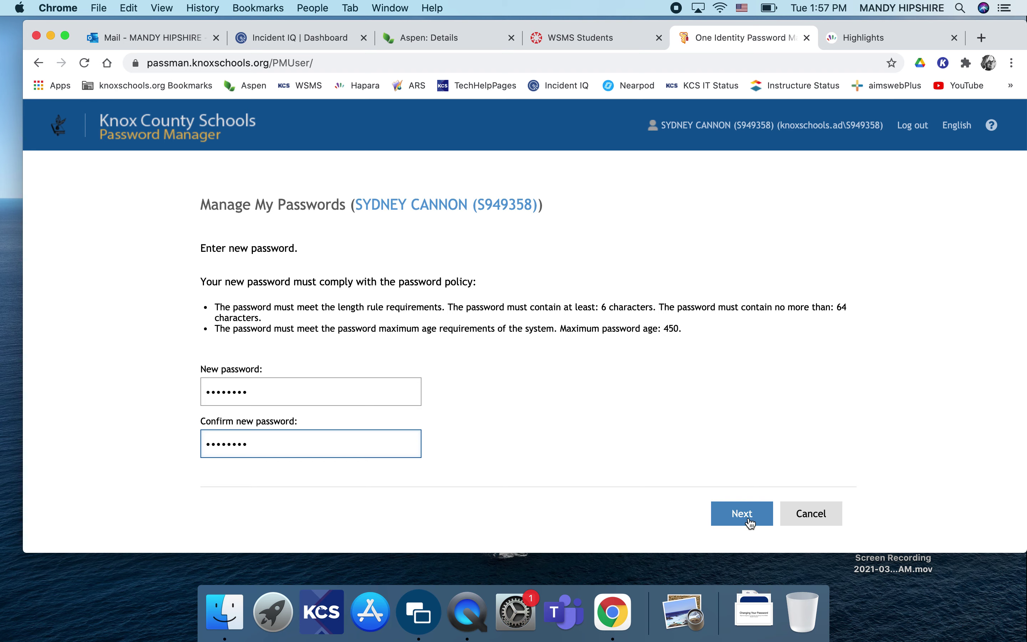
pyautogui.click(746, 523)
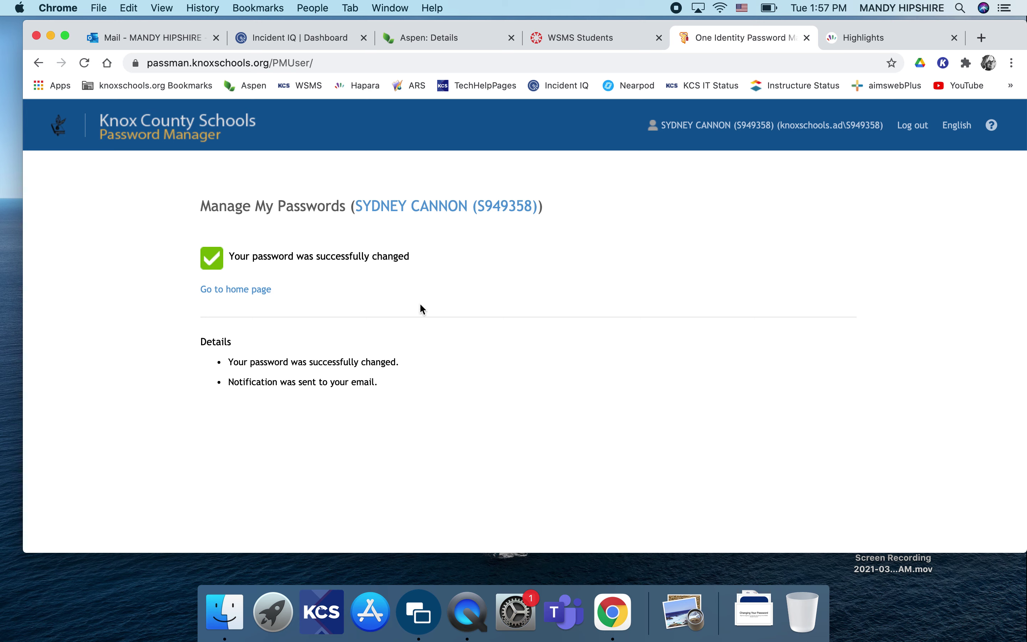
# - Return to the Password Manager home page and log the student out
pyautogui.click(229, 289)
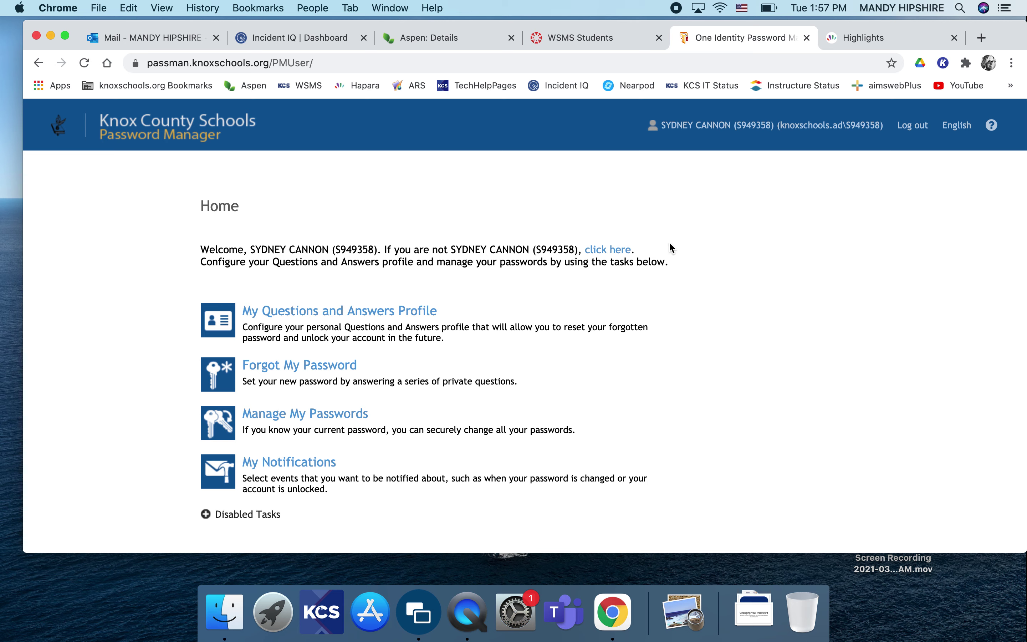
pyautogui.click(913, 126)
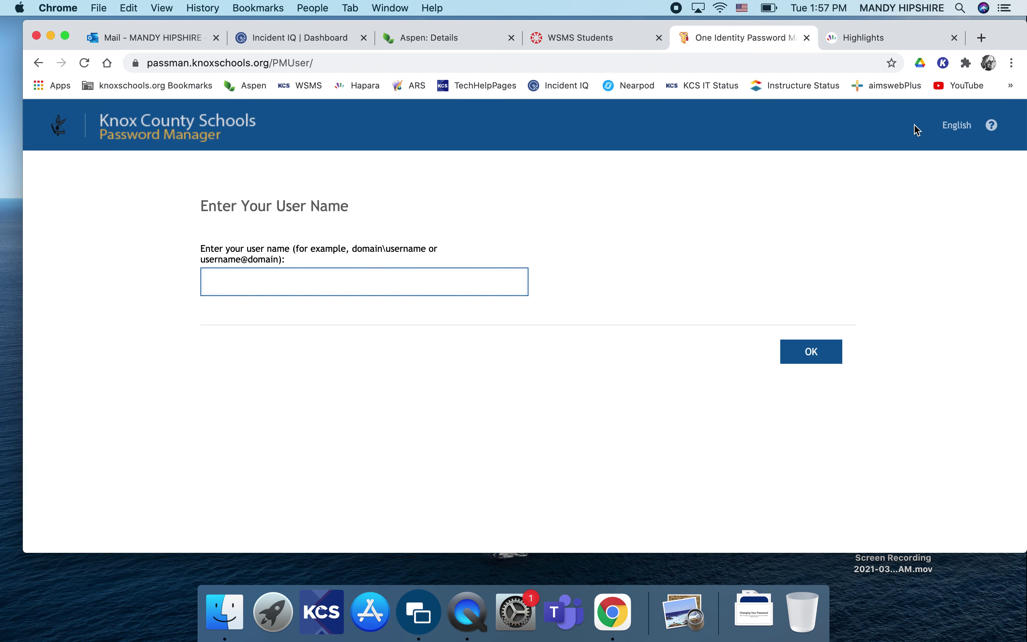